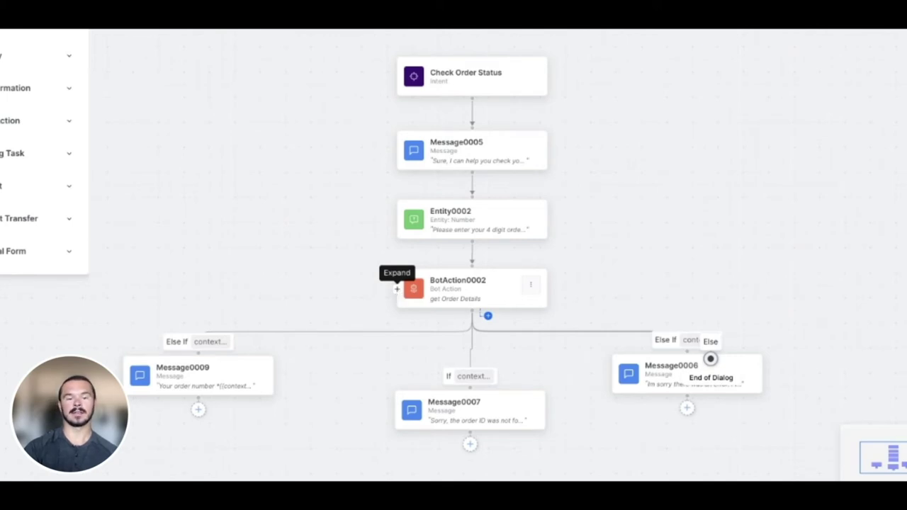
Expand the get Order Details bot action and add a new service node inside it
left_click(397, 289)
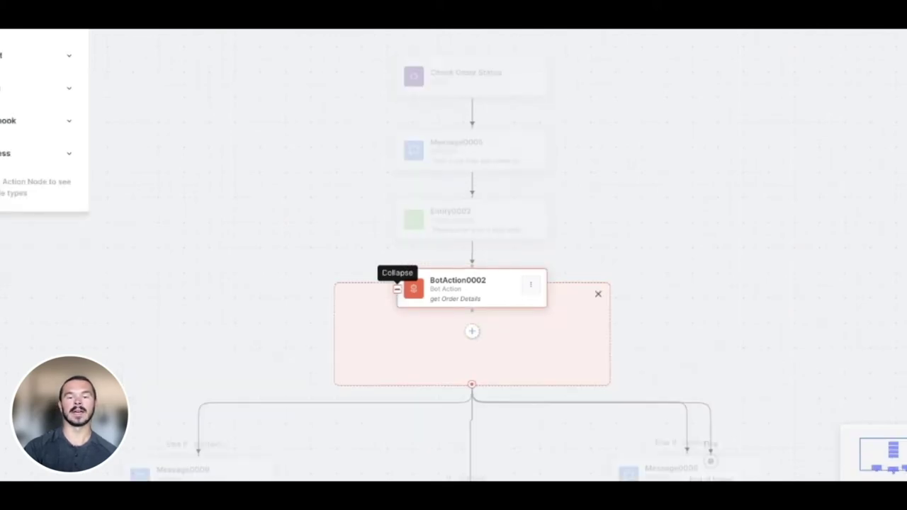
left_click(471, 332)
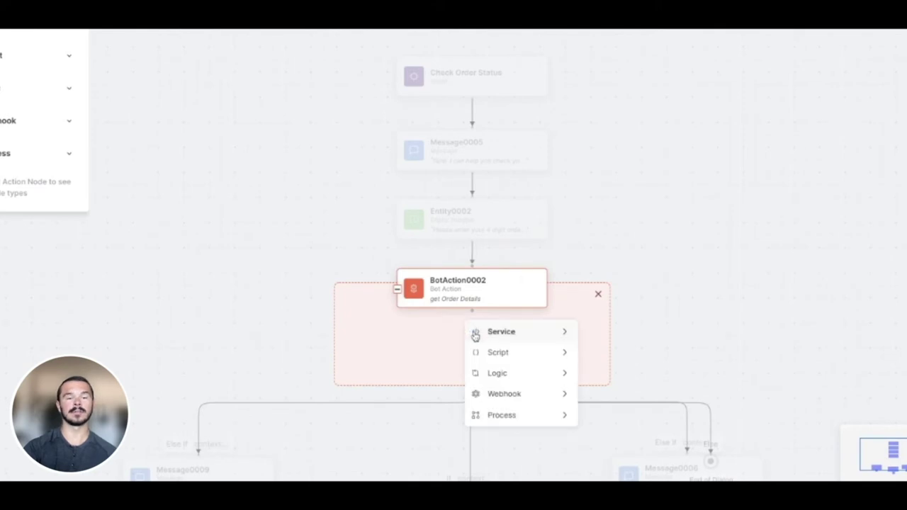
mouse_move(520, 336)
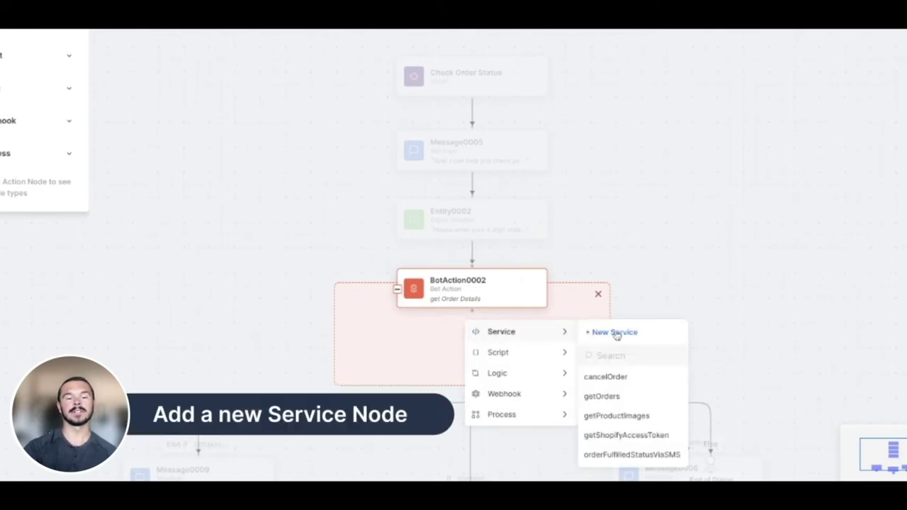
left_click(629, 334)
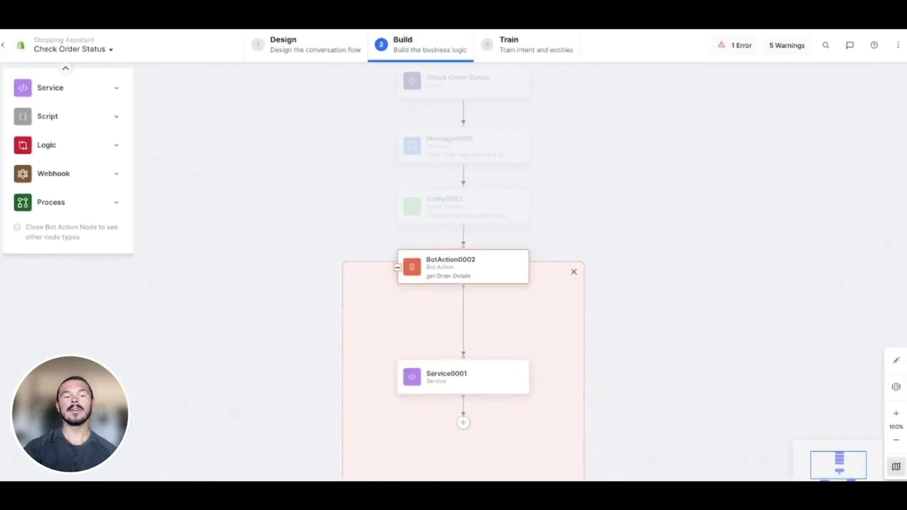
Open the new service node's component properties and set its sub type to REST
left_click(440, 319)
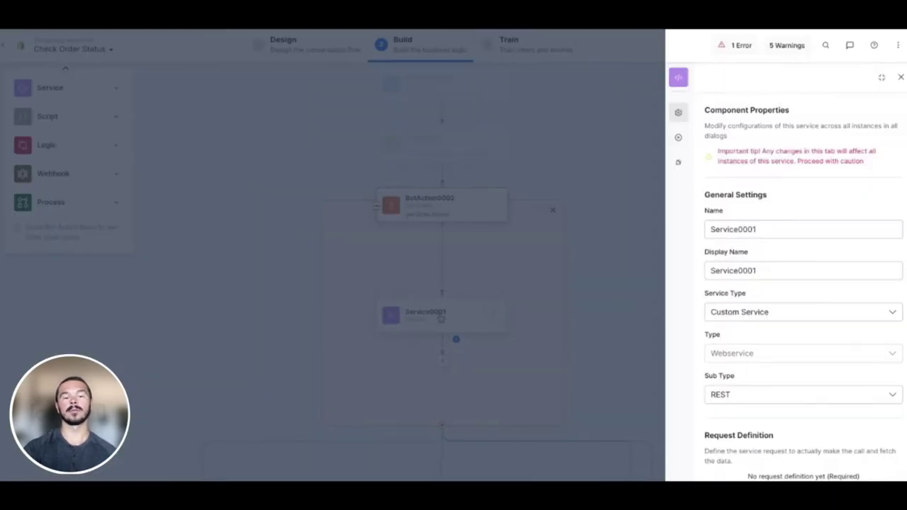
left_click(785, 394)
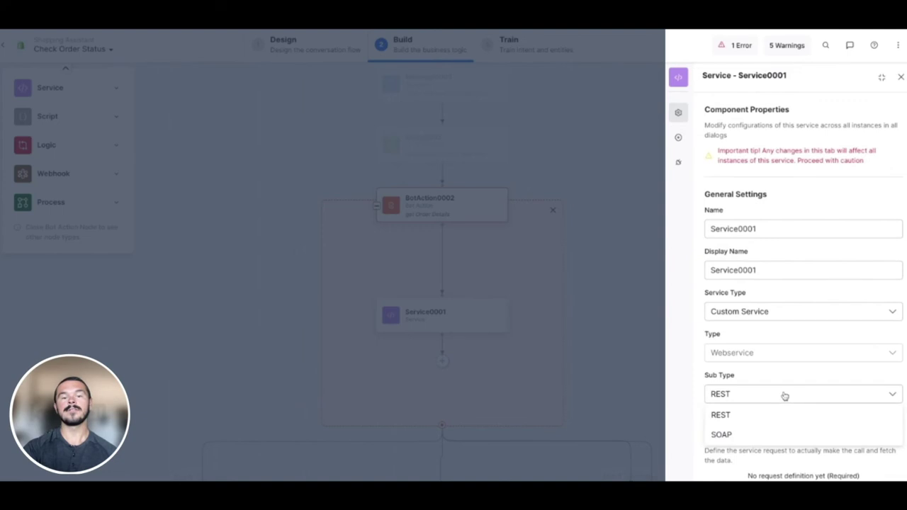
left_click(742, 418)
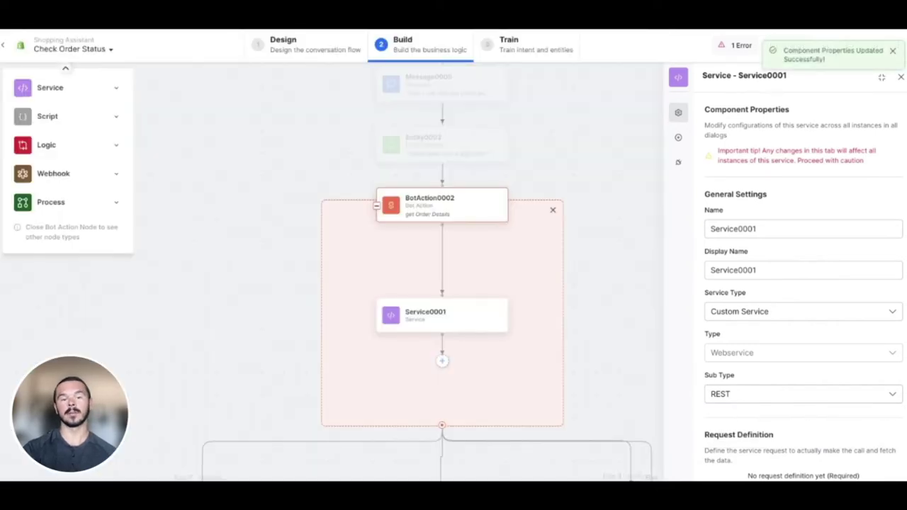
left_click(803, 476)
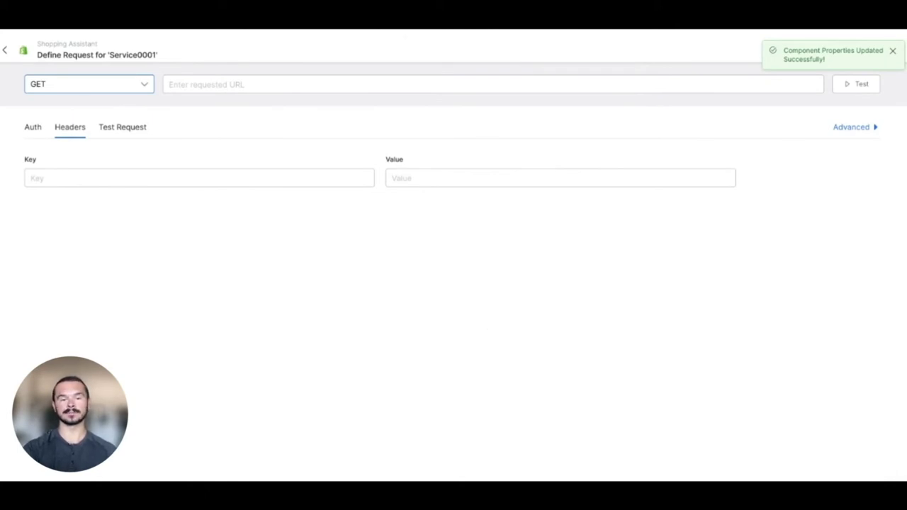
left_click(147, 90)
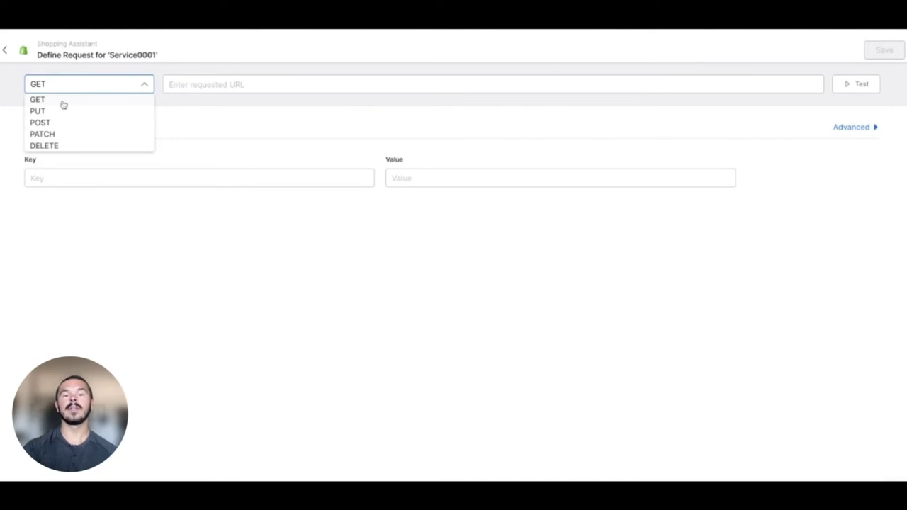
left_click(86, 102)
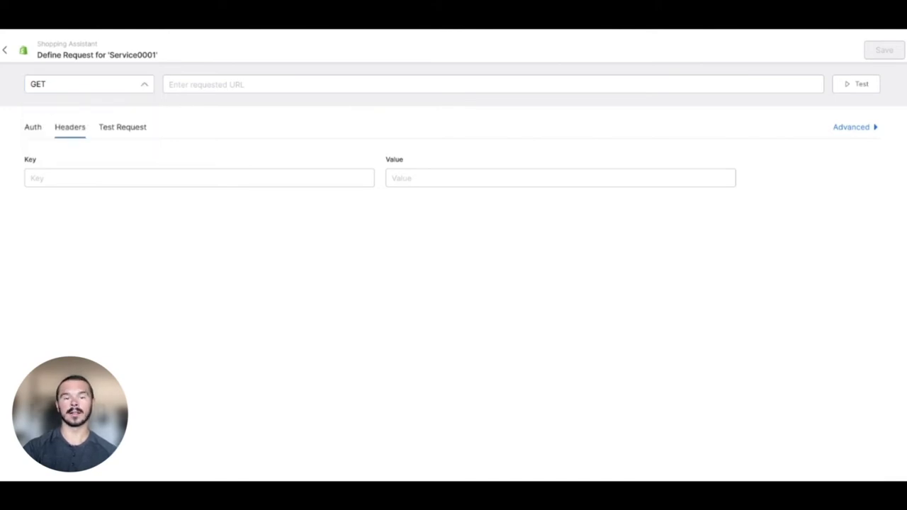
left_click(180, 87)
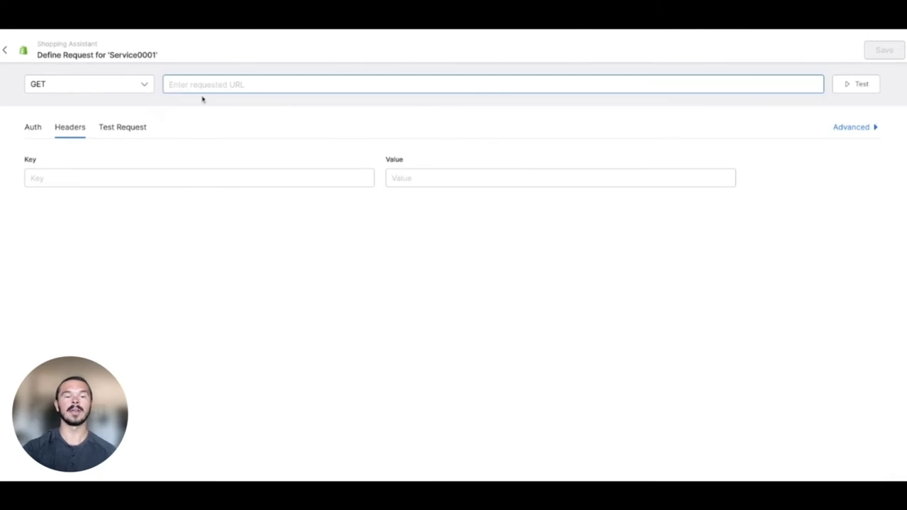
type("https://demoteam.myshopify.com/admin/api/2021-01/orders.json?name={{context.entities.orderID}}&status=any")
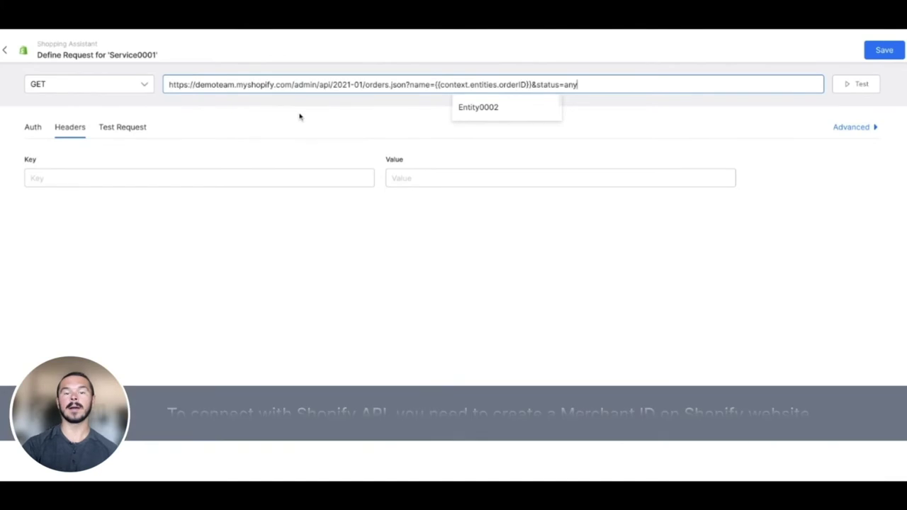
left_click(303, 118)
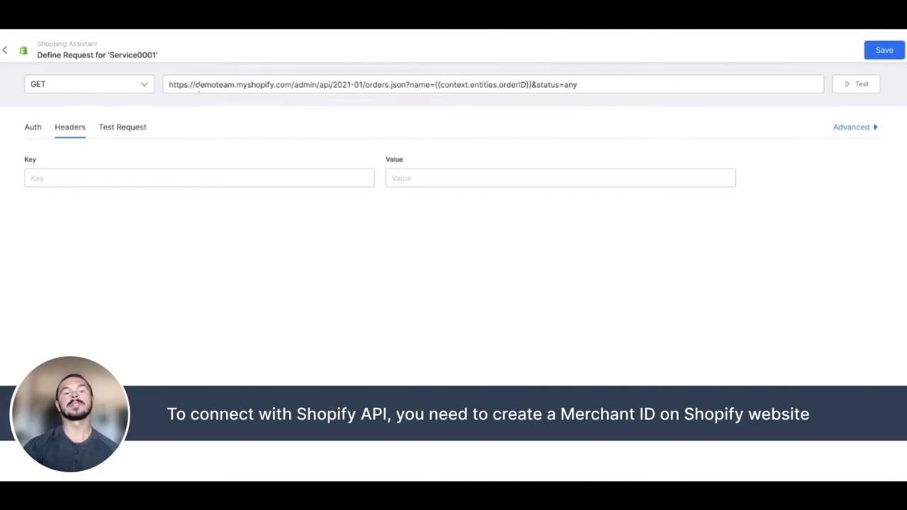
Examine the request URL's store domain, the order ID context variable in the name parameter, and the status parameter
left_click_drag(196, 85, 292, 84)
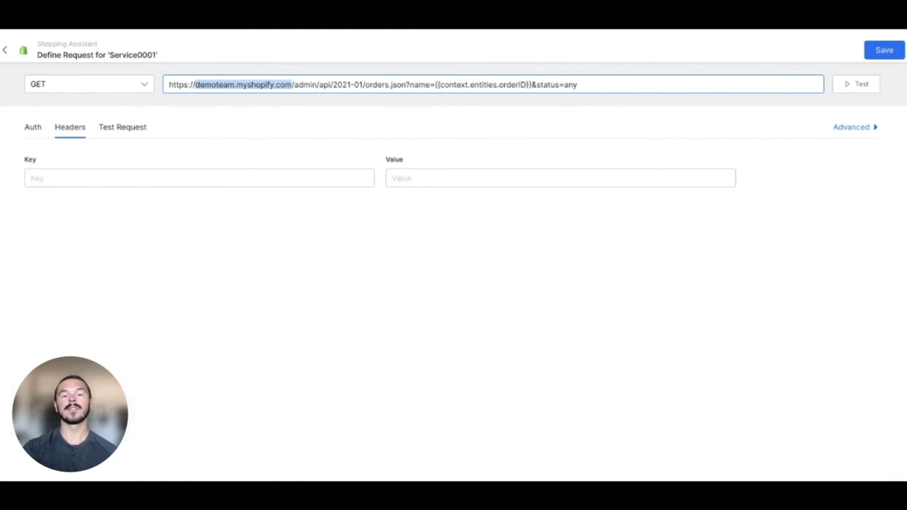
left_click(73, 133)
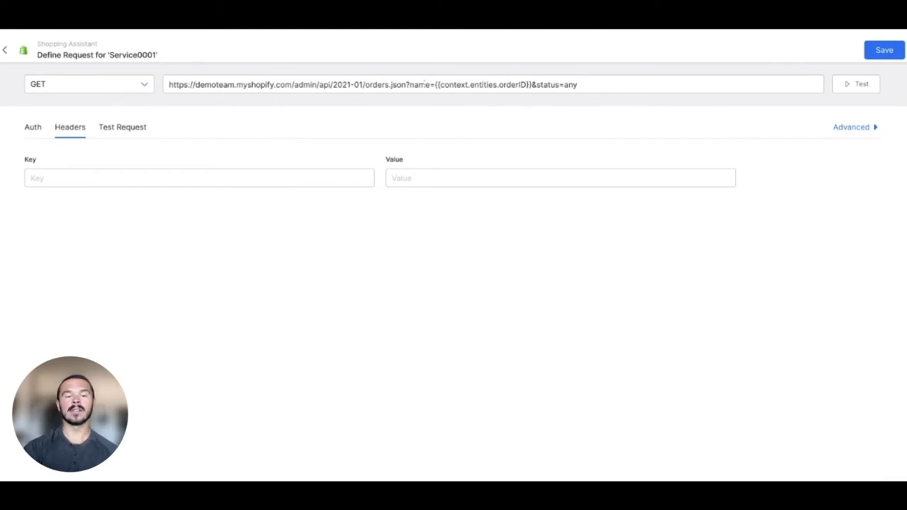
left_click_drag(411, 84, 531, 85)
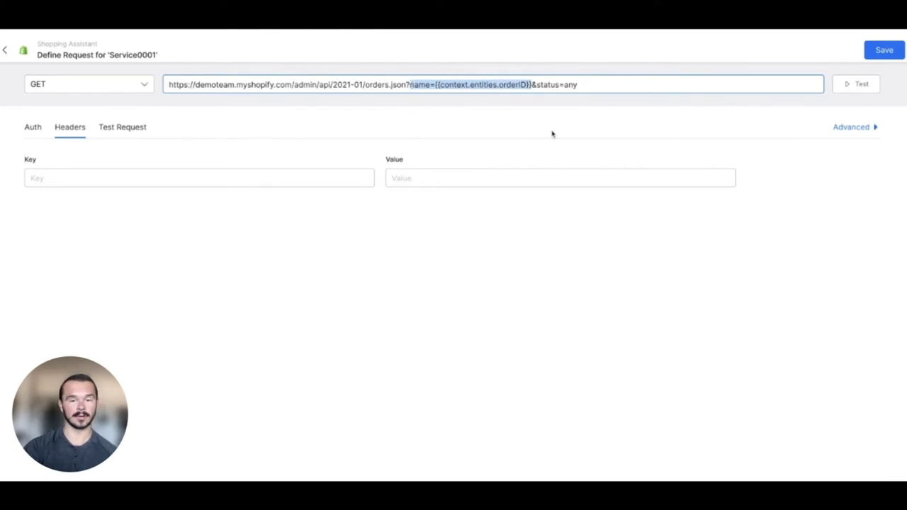
key("End")
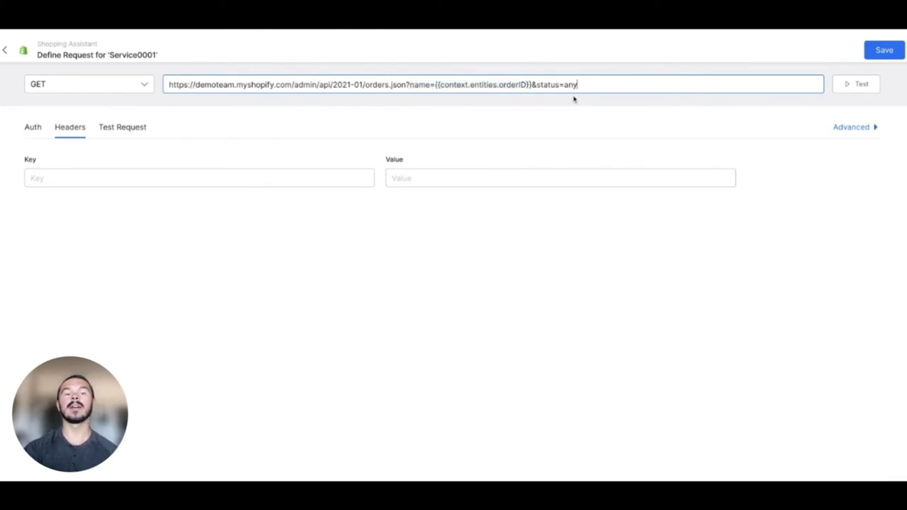
double_click(479, 84)
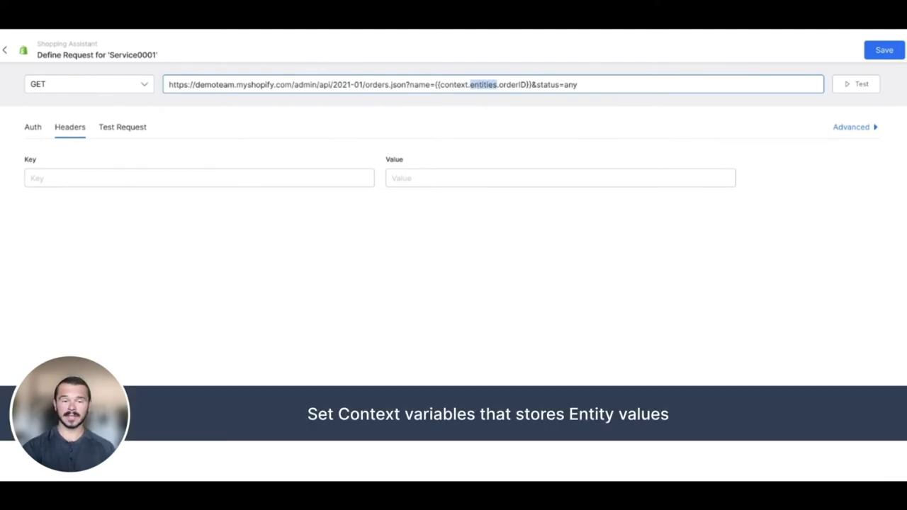
left_click_drag(440, 84, 527, 85)
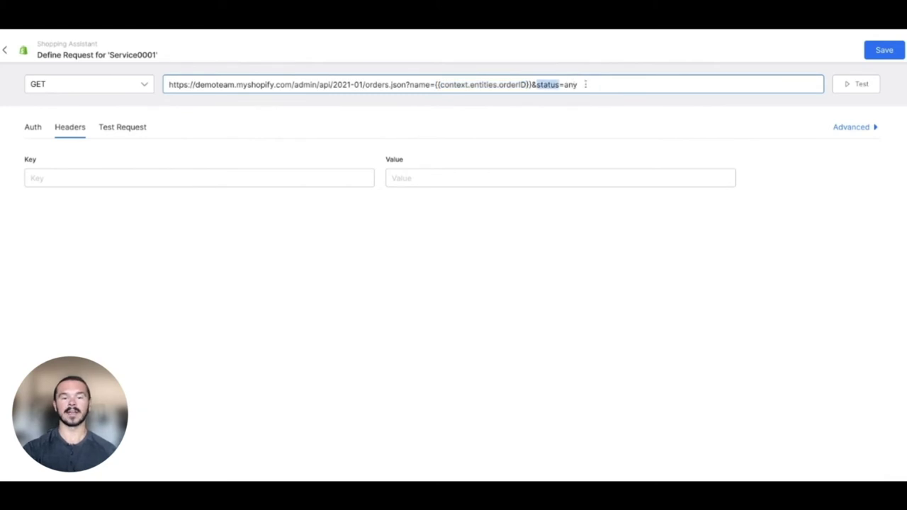
left_click(585, 84)
key("ctrl+shift+Left")
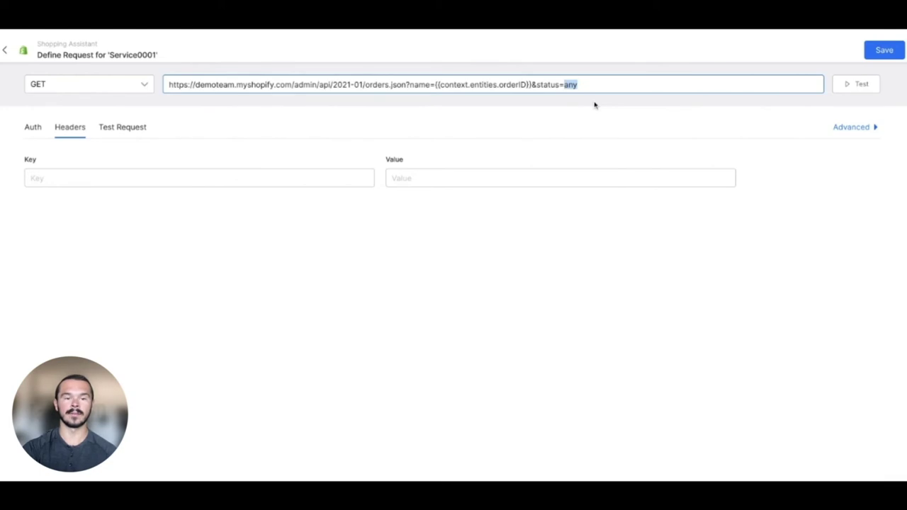
Add a Content-Type request header with the value application/json
left_click(75, 178)
type("C")
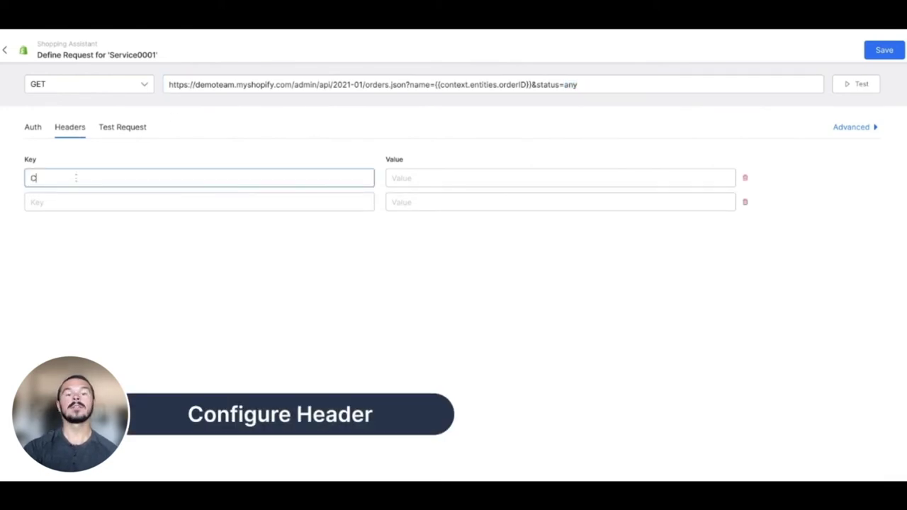
type("ontent")
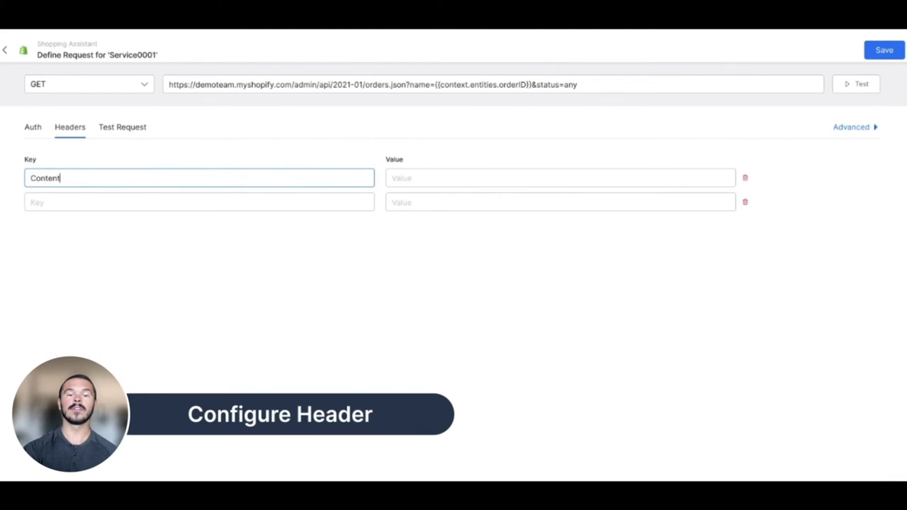
type("-Type")
key("Tab")
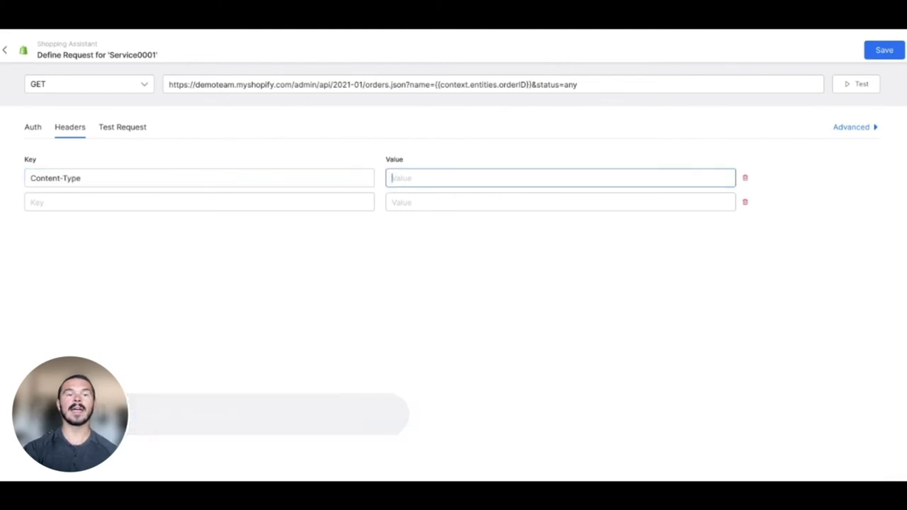
type("application")
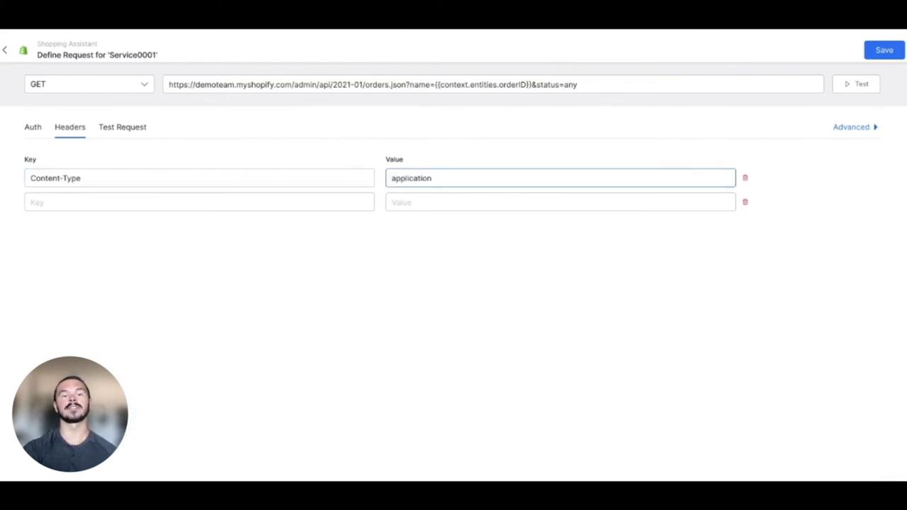
type("/json")
key("Tab")
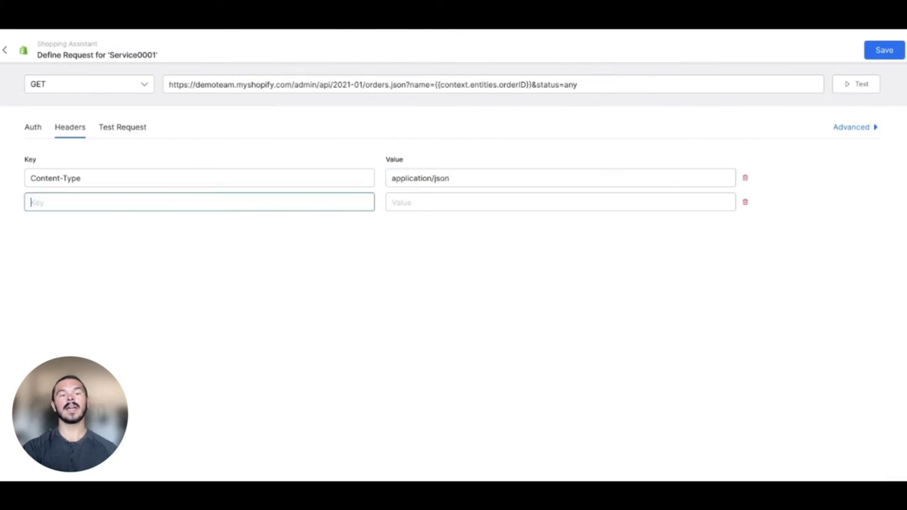
Add an X-Shopify-Access-Token request header and paste the Shopify access token as its value
left_click(31, 202)
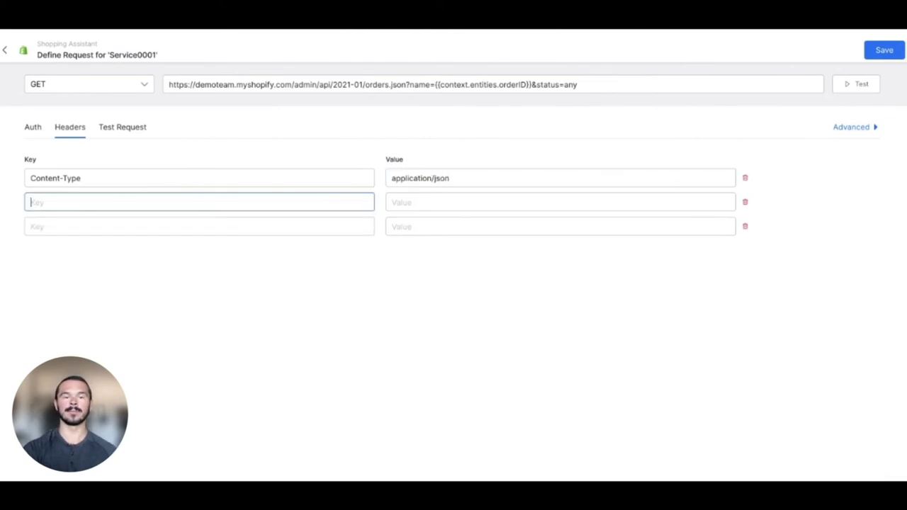
key("ctrl+v")
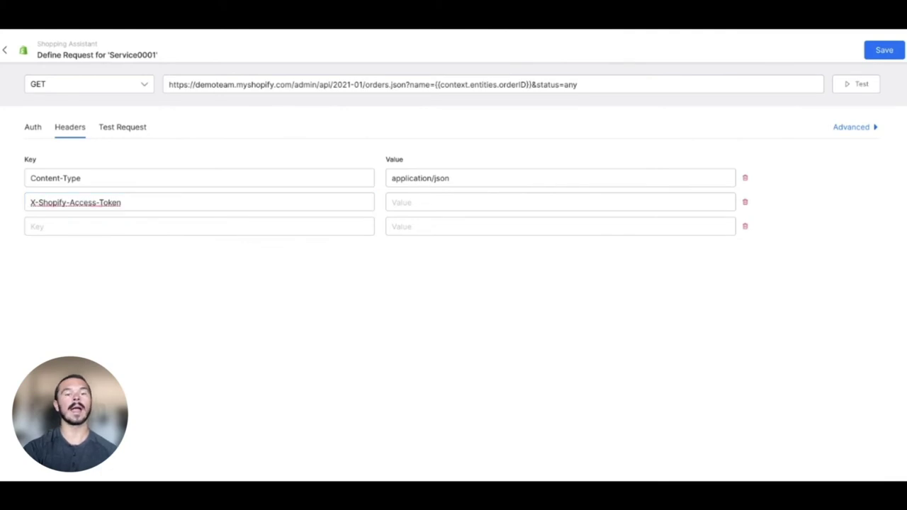
left_click(122, 202)
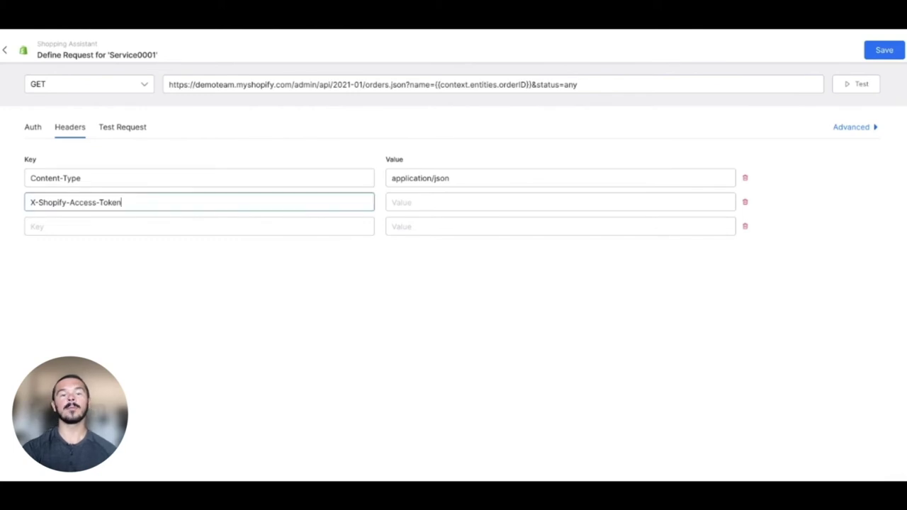
left_click(410, 201)
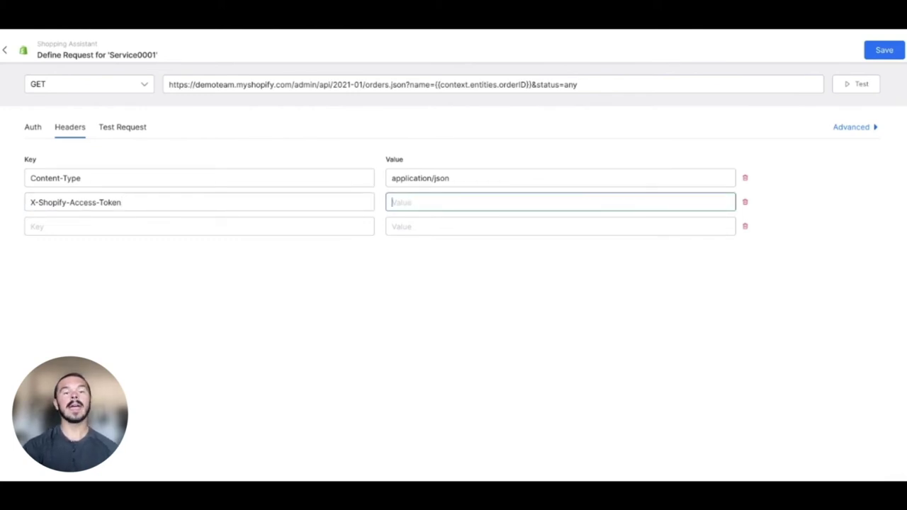
key("ctrl+v")
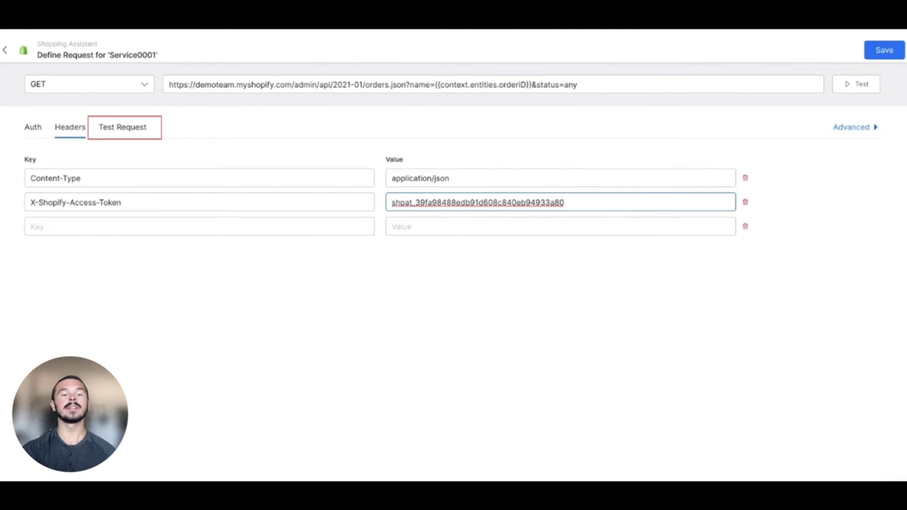
Test the request using a sample order number for the context.entities.orderID value
left_click(122, 127)
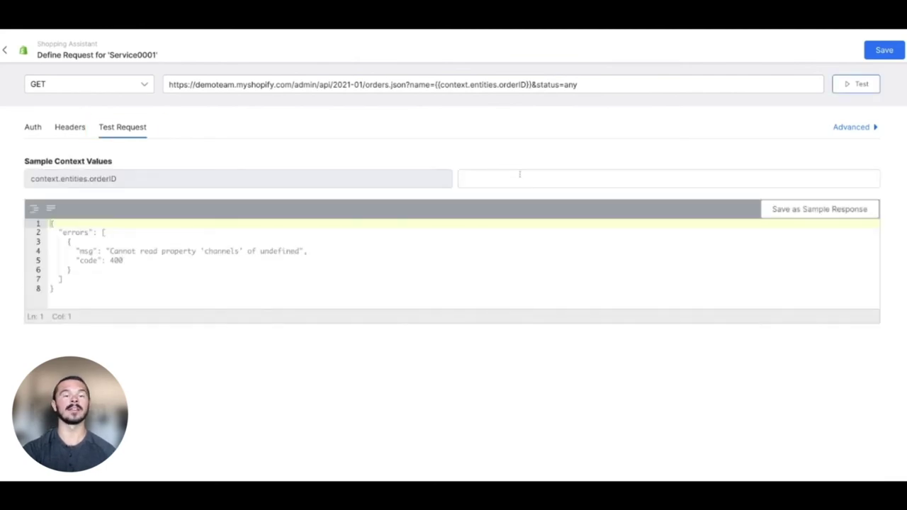
left_click(519, 174)
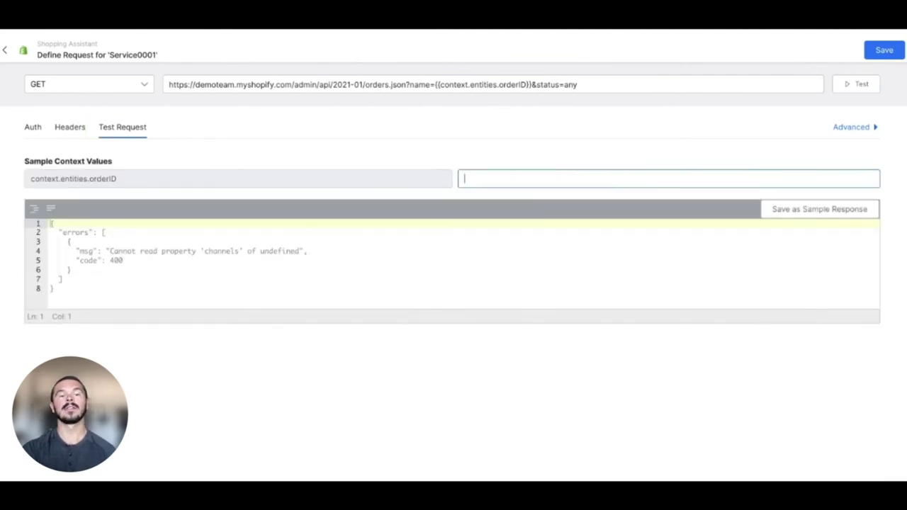
type("1")
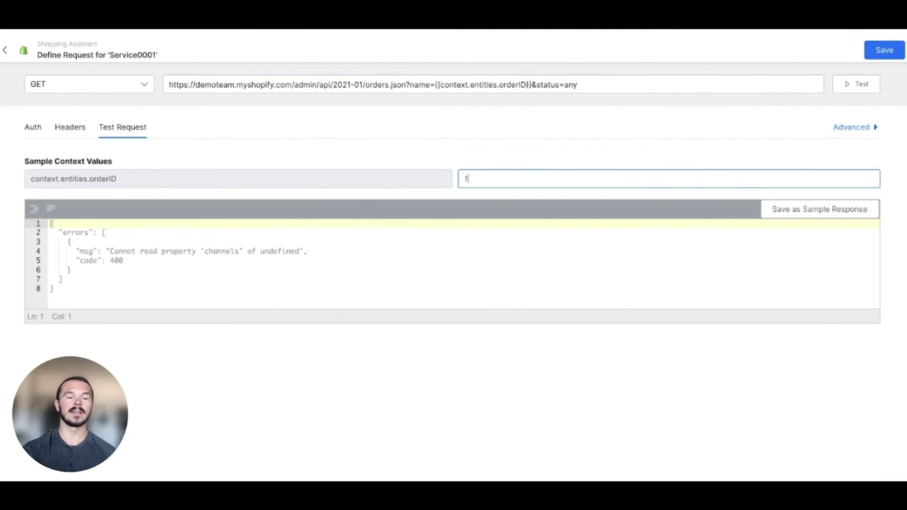
type("150")
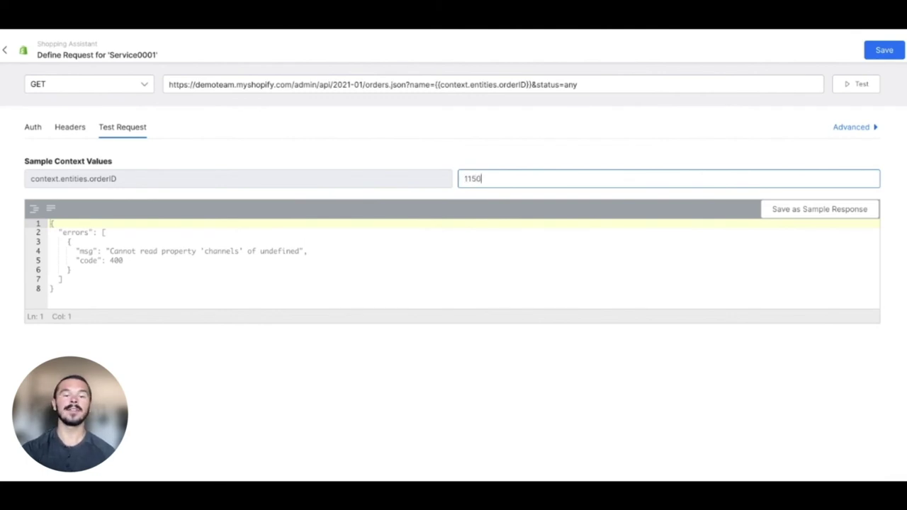
left_click(851, 90)
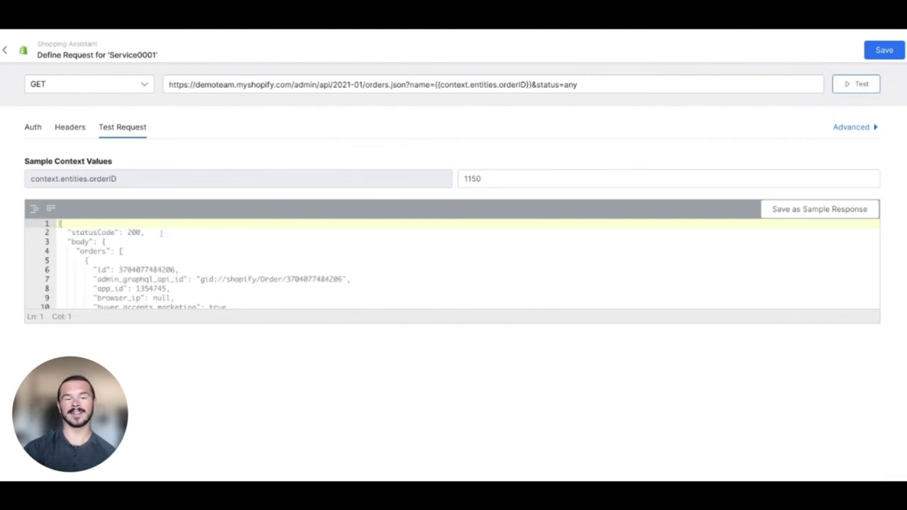
Examine the test response's status code and the order fields in its body, including currency, subtotal, discounts, total price and tax
double_click(134, 232)
scroll(184, 264, "down", 2)
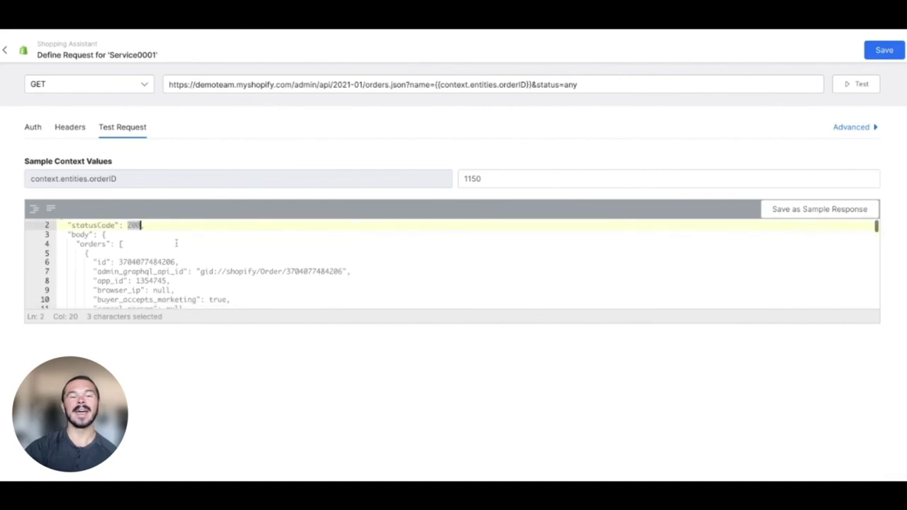
scroll(184, 263, "down", 2)
scroll(184, 264, "up", 1)
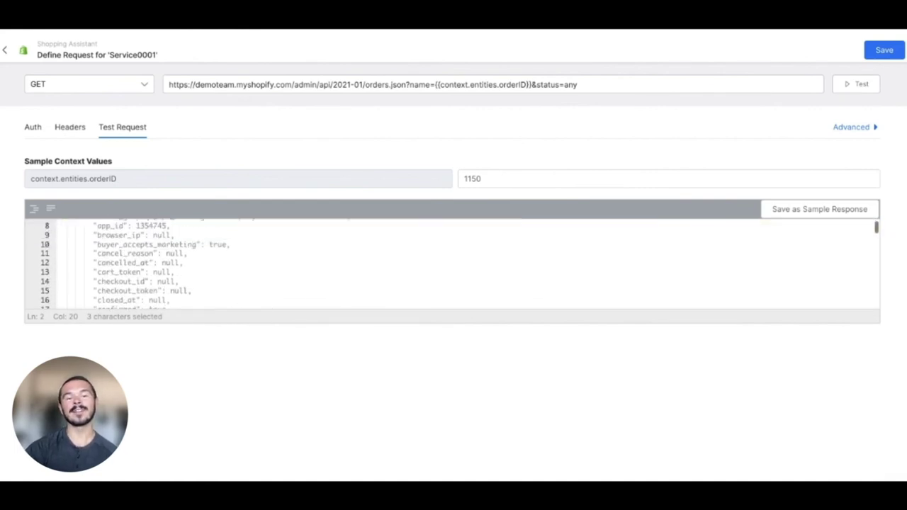
scroll(185, 264, "up", 1)
scroll(184, 263, "down", 2)
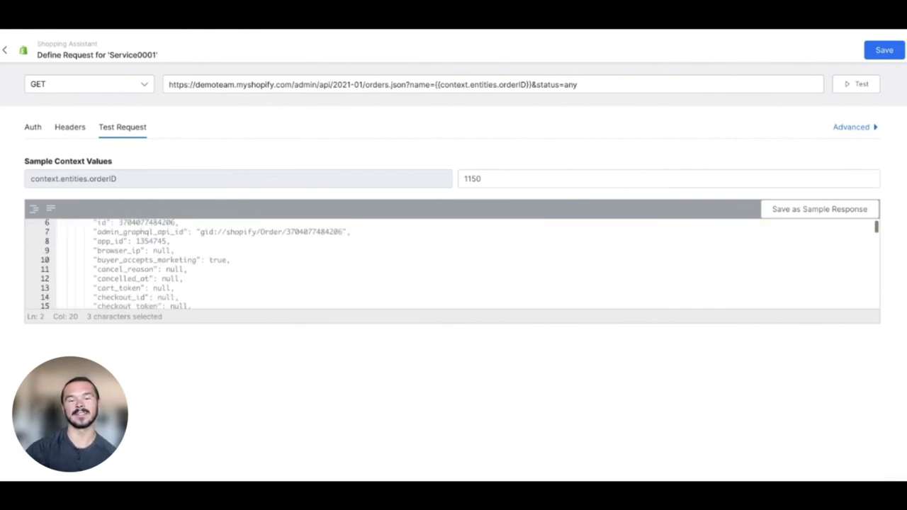
scroll(184, 264, "down", 3)
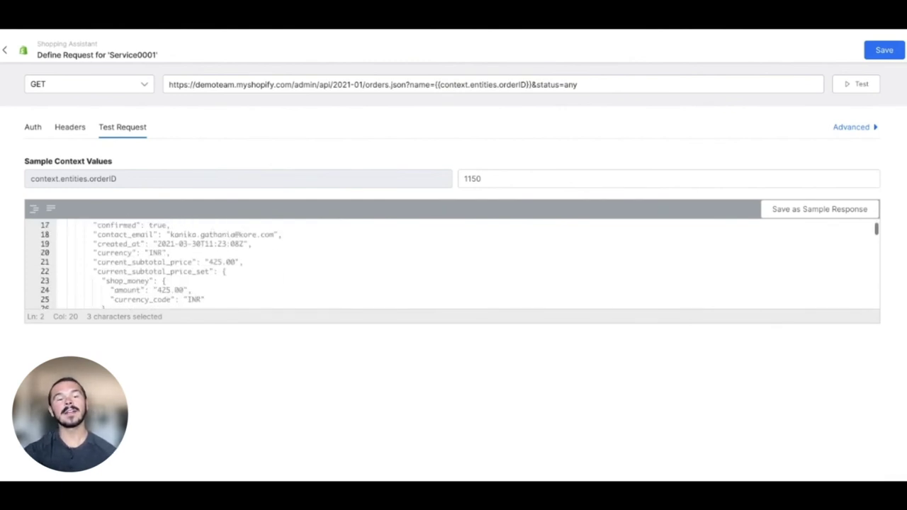
scroll(185, 264, "down", 3)
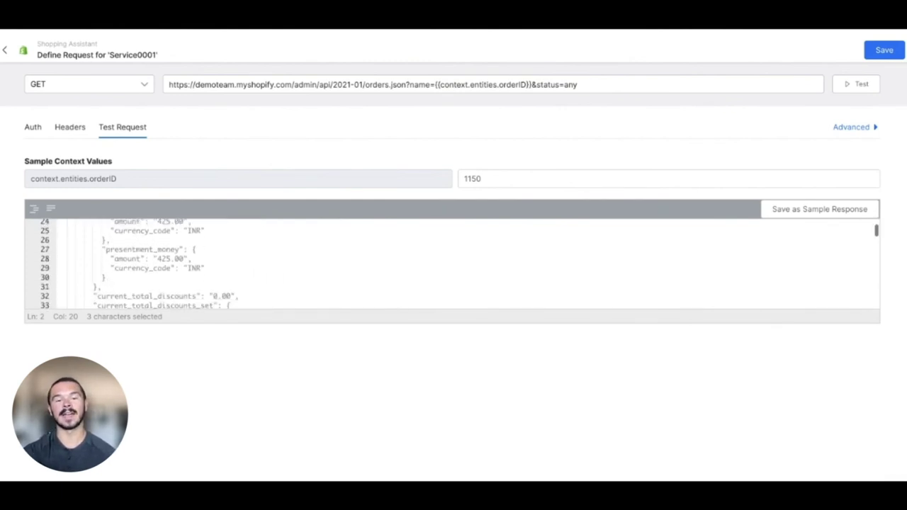
scroll(184, 263, "down", 3)
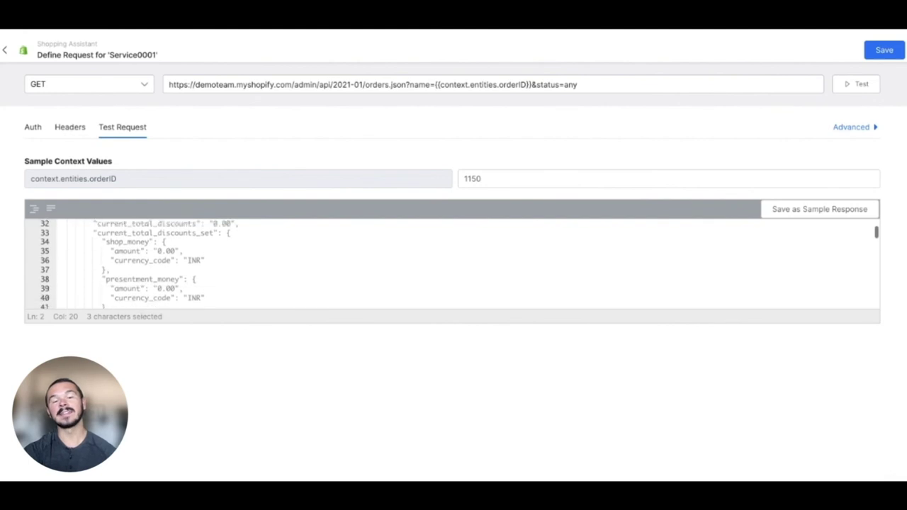
scroll(184, 263, "down", 3)
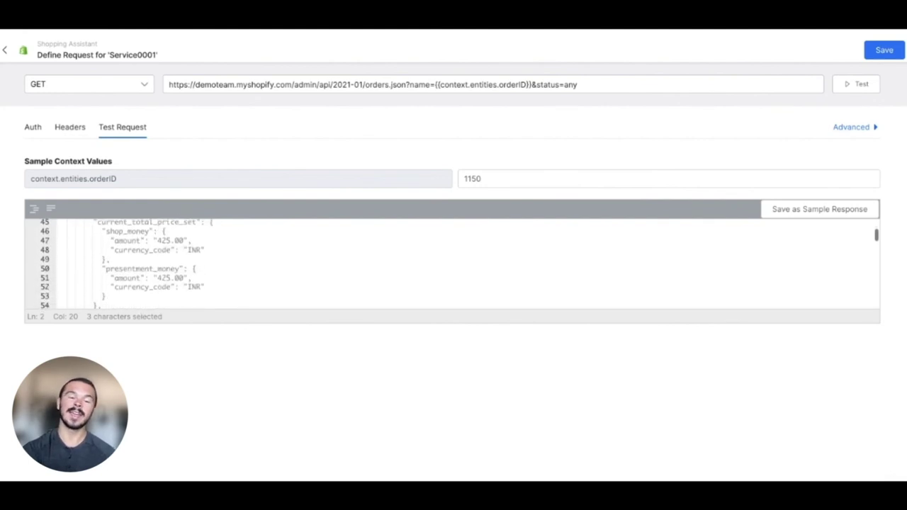
scroll(184, 264, "down", 4)
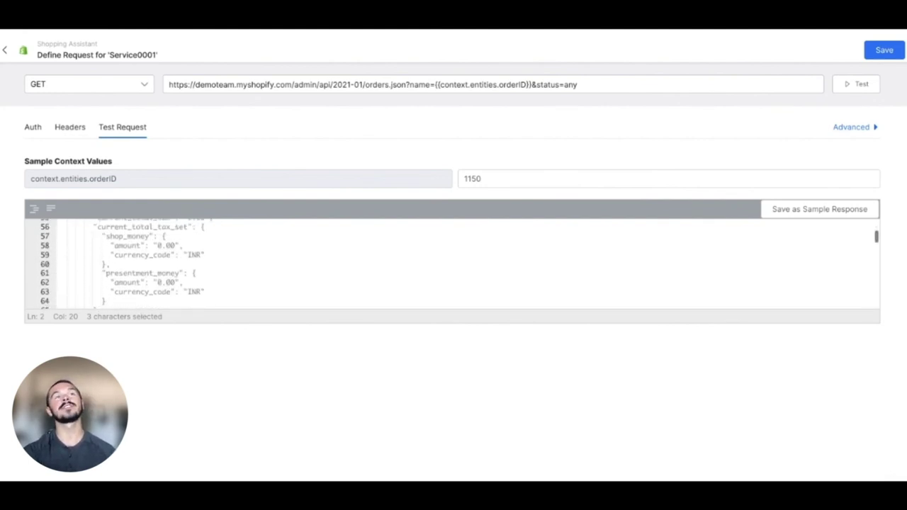
scroll(184, 263, "down", 2)
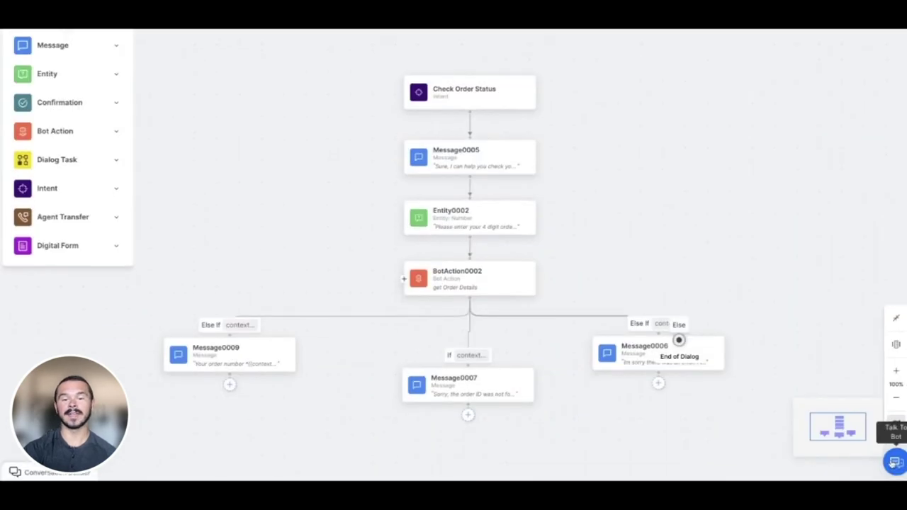
Start a test conversation with the bot and send the message "I want to check my order status"
left_click(892, 462)
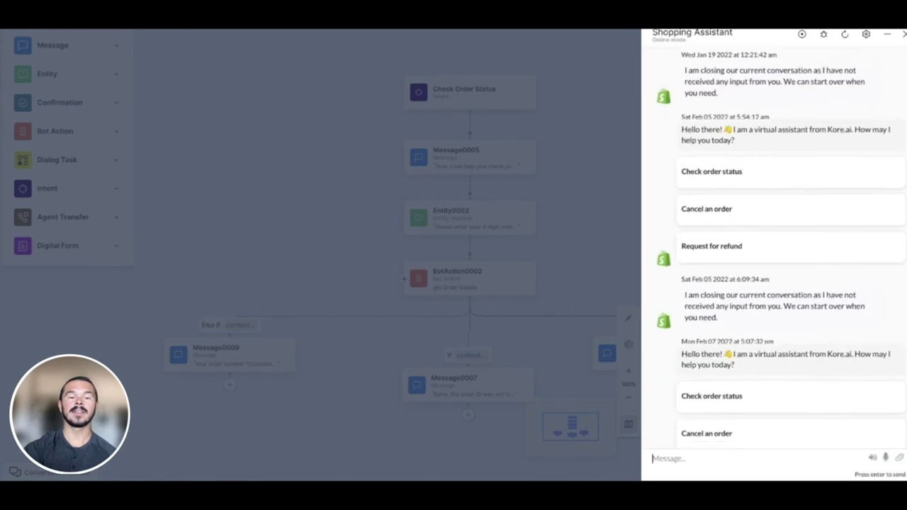
type("I want to check")
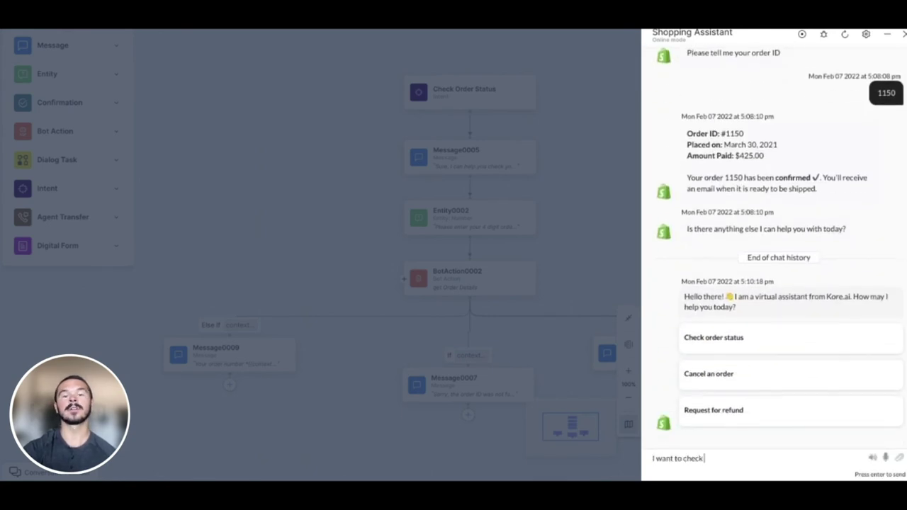
type(" my order status")
key("Return")
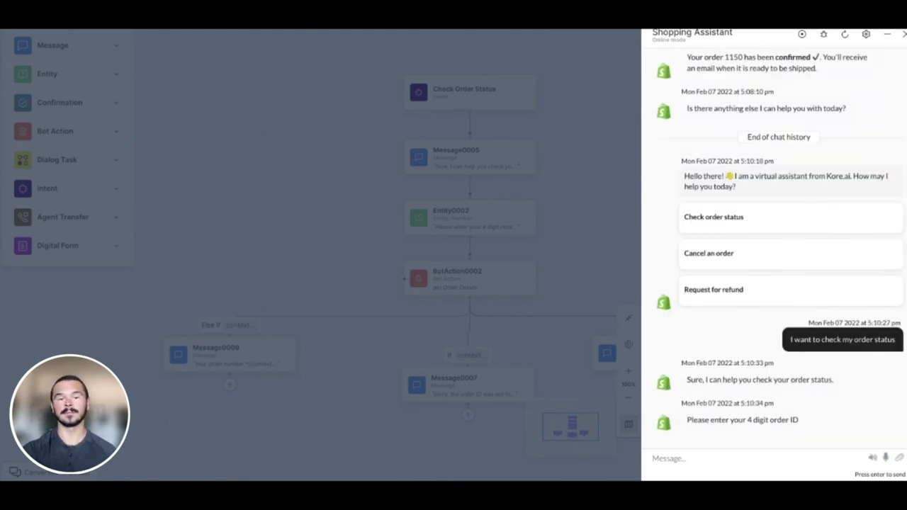
Answer the bot's order ID prompt with the sample order number and review the order details and status in its reply
triple_click(688, 420)
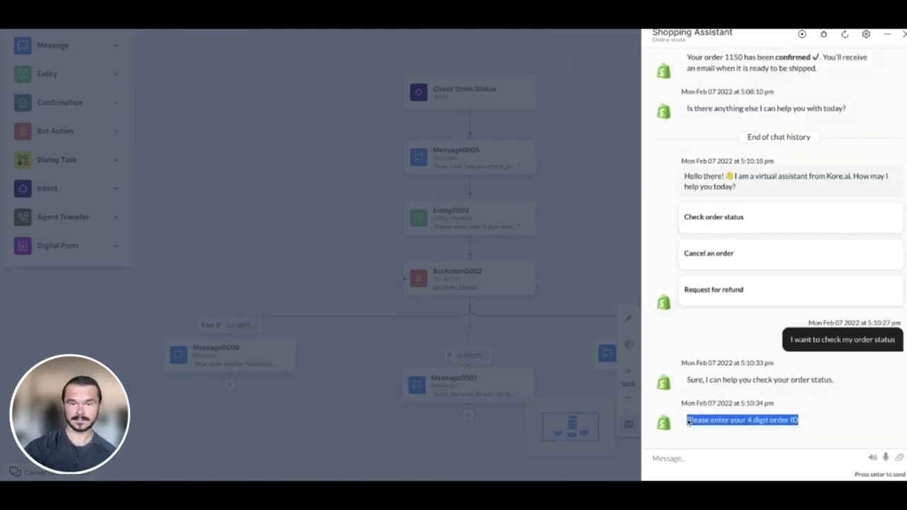
left_click(691, 458)
type("1150")
key("Return")
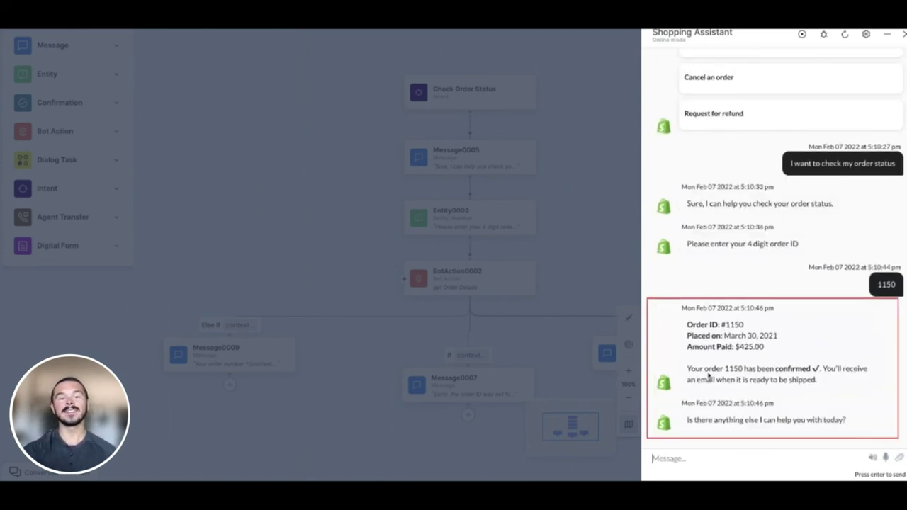
left_click_drag(770, 370, 816, 370)
left_click_drag(687, 324, 780, 347)
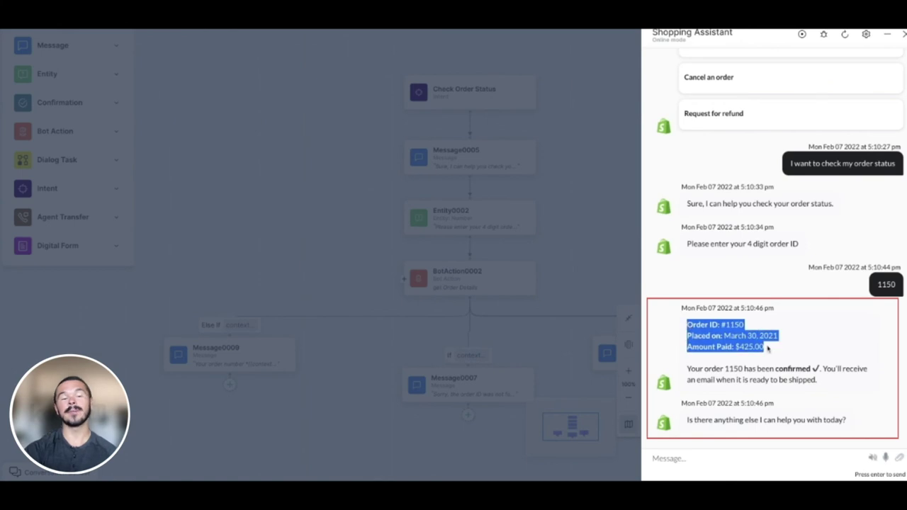
left_click(788, 444)
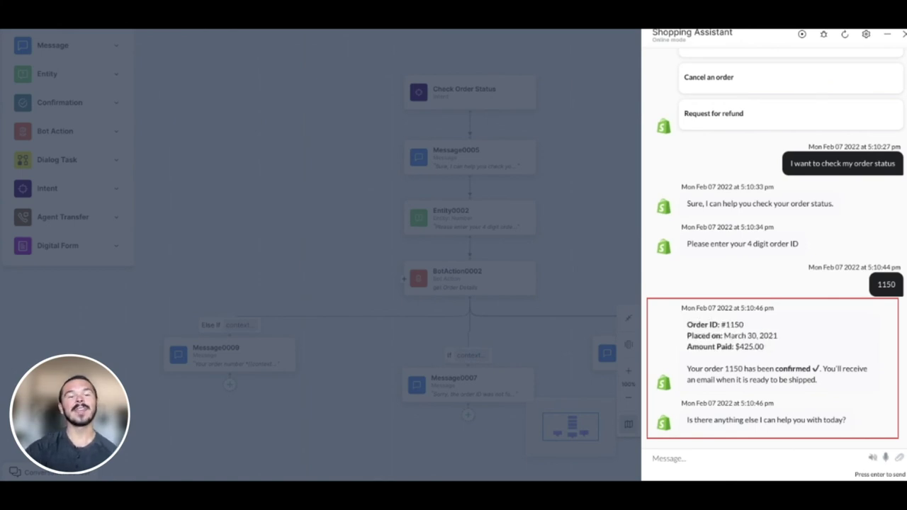